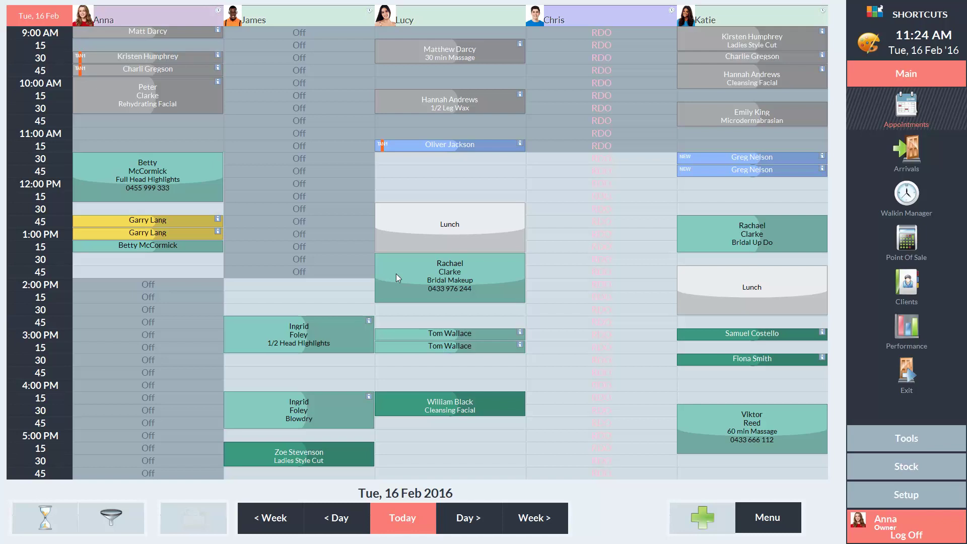
# Visit the general setup settings, then go from Clients to the Duplicate Client Merge screen
pyautogui.click(910, 495)
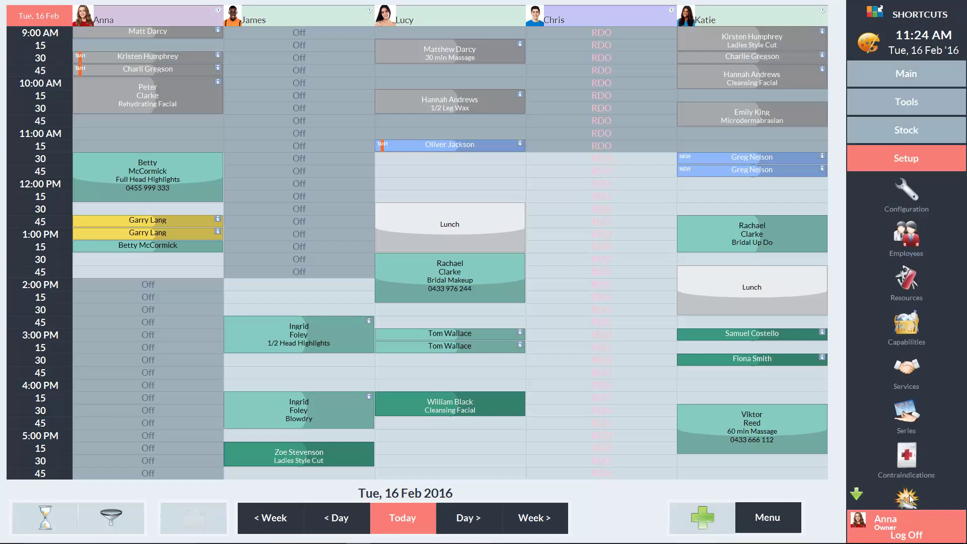
pyautogui.click(909, 195)
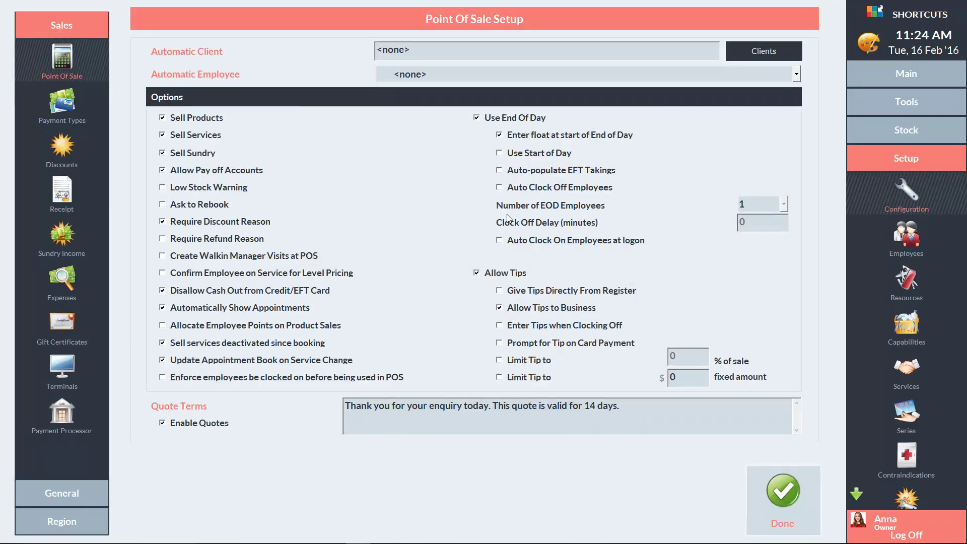
pyautogui.click(63, 494)
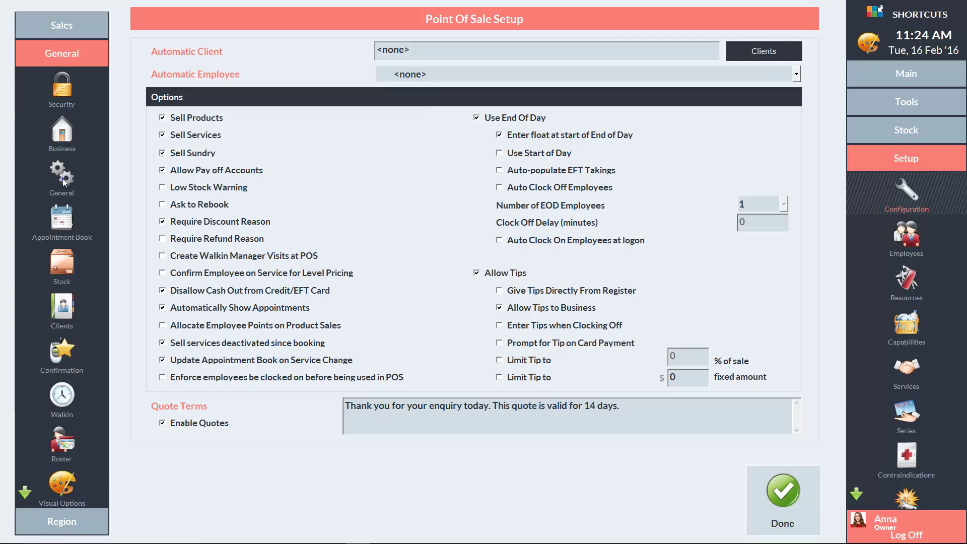
pyautogui.click(64, 180)
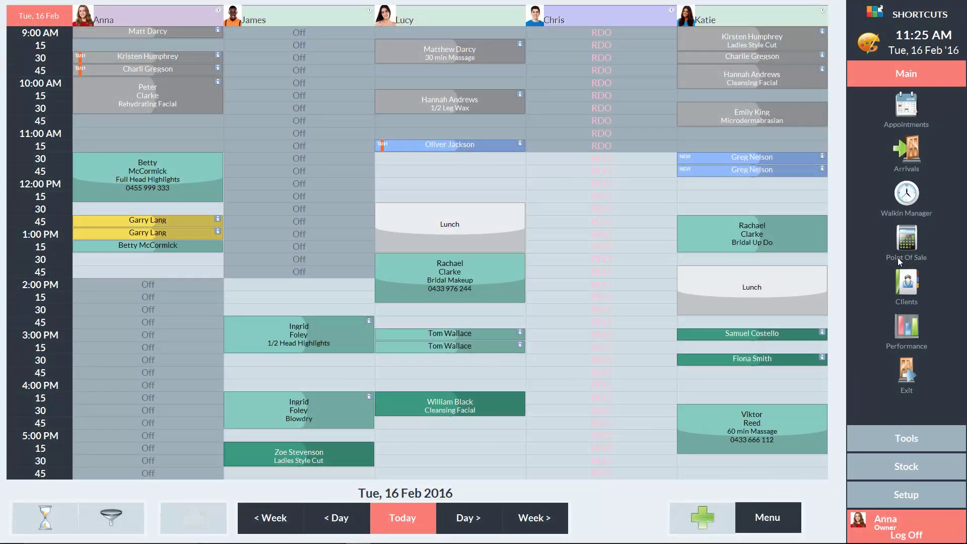
pyautogui.click(907, 285)
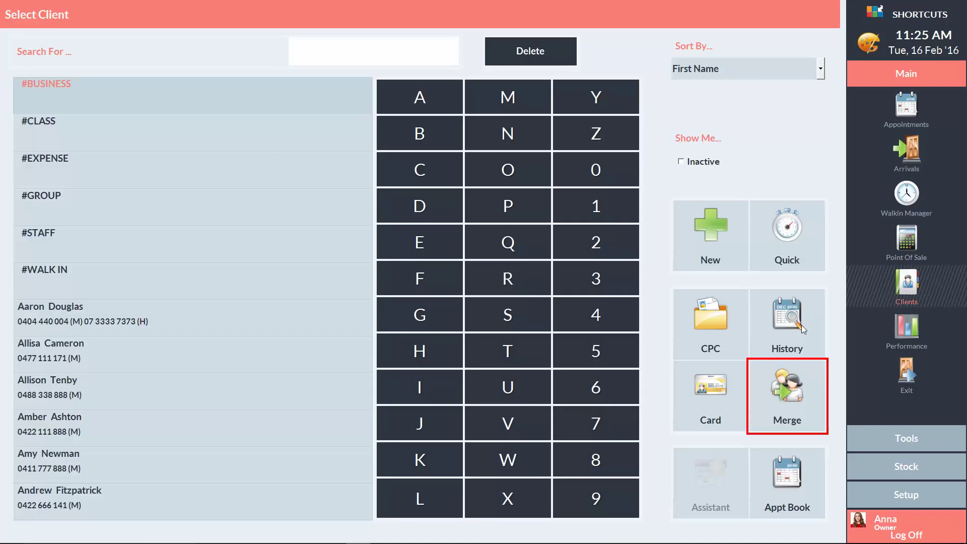
pyautogui.click(785, 394)
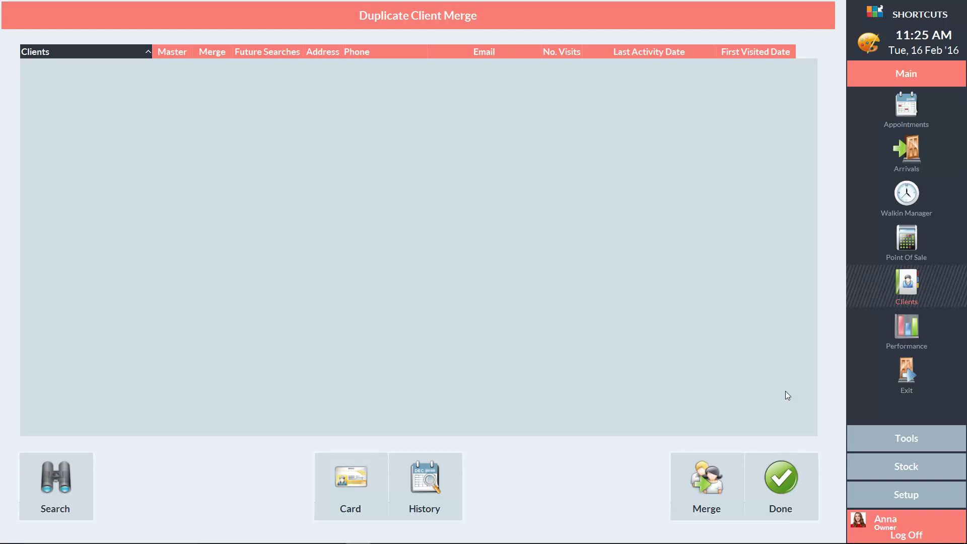
# Find duplicates by last name and mobile among clients who last visited 0–3 months ago
pyautogui.click(55, 487)
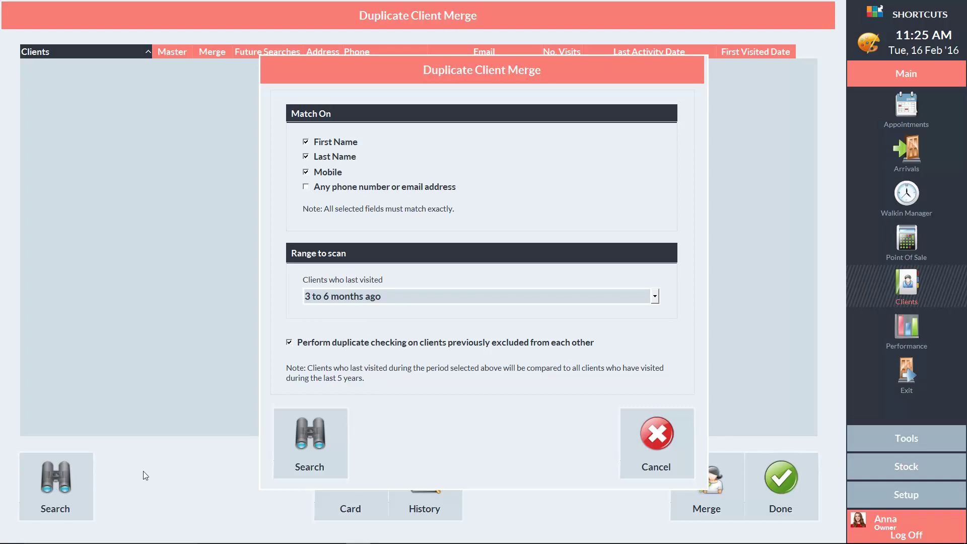
pyautogui.click(305, 143)
pyautogui.click(396, 296)
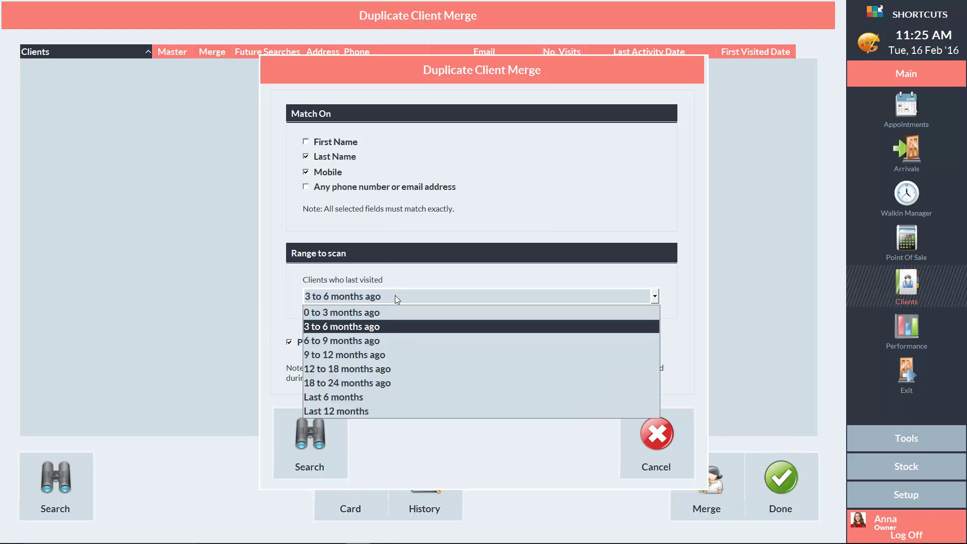
pyautogui.click(347, 312)
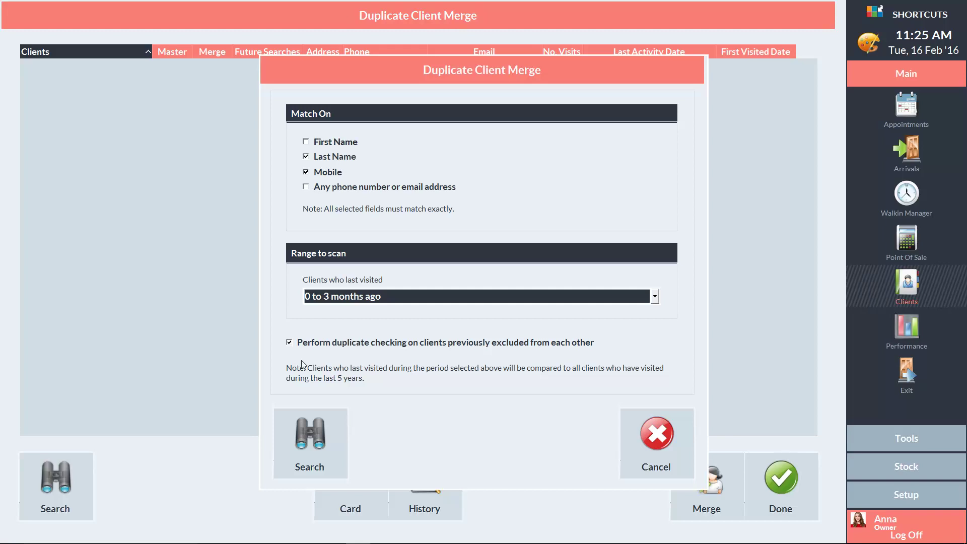
pyautogui.click(309, 437)
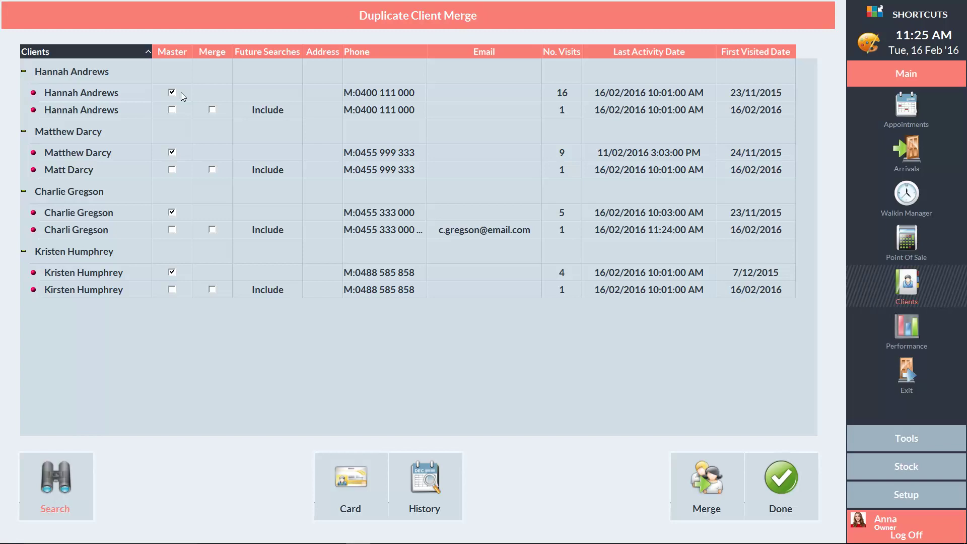
pyautogui.click(211, 110)
pyautogui.click(212, 169)
pyautogui.click(211, 229)
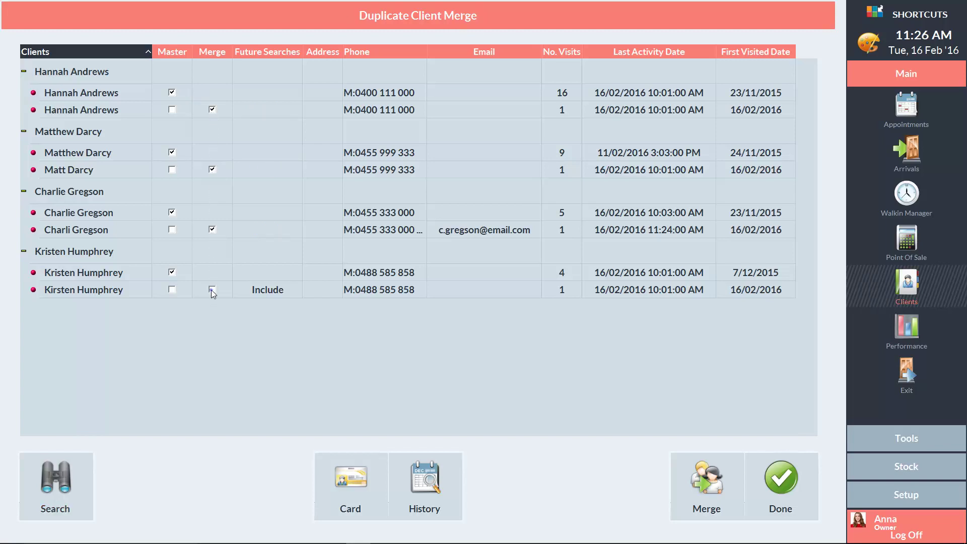
pyautogui.click(212, 290)
pyautogui.rightClick(489, 231)
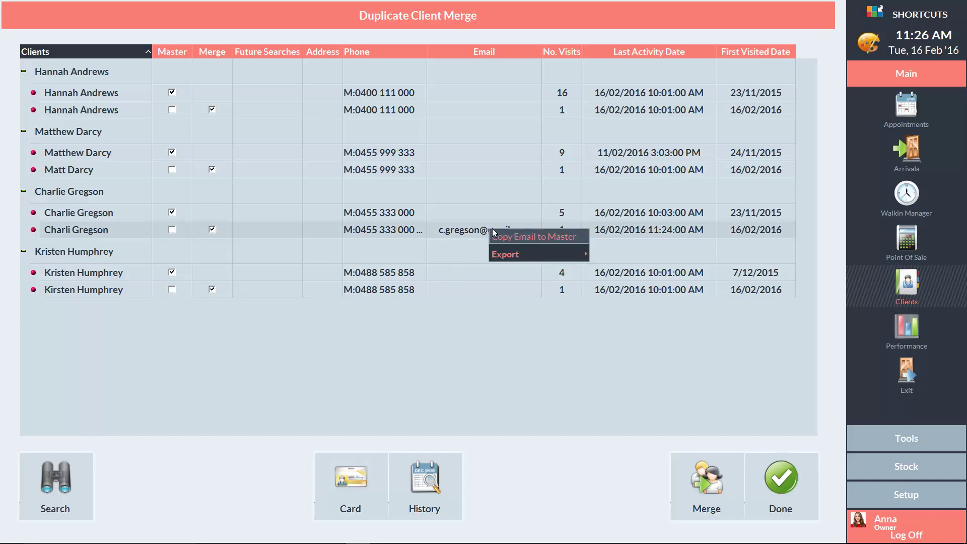
pyautogui.click(511, 238)
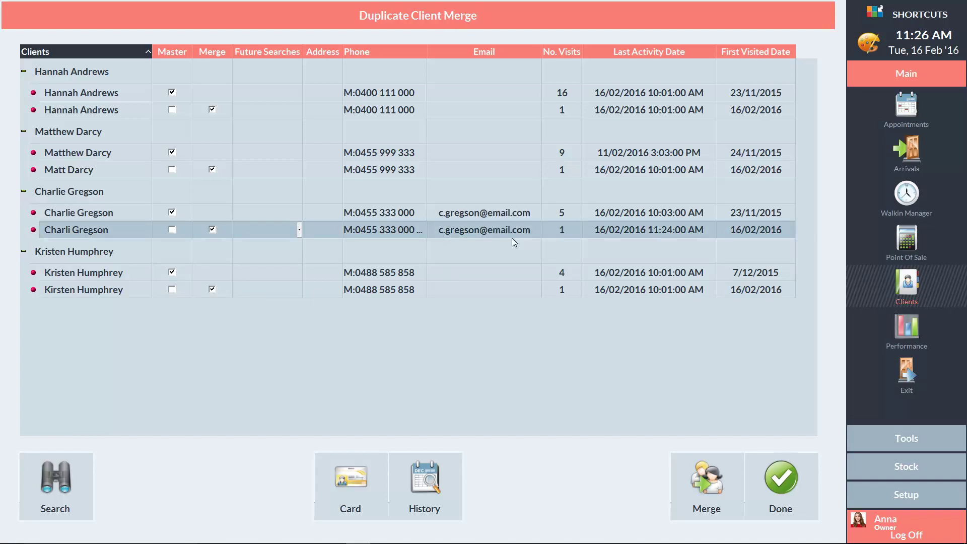
# Merge the marked duplicates, accepting the warning about shutting down other terminals
pyautogui.click(703, 480)
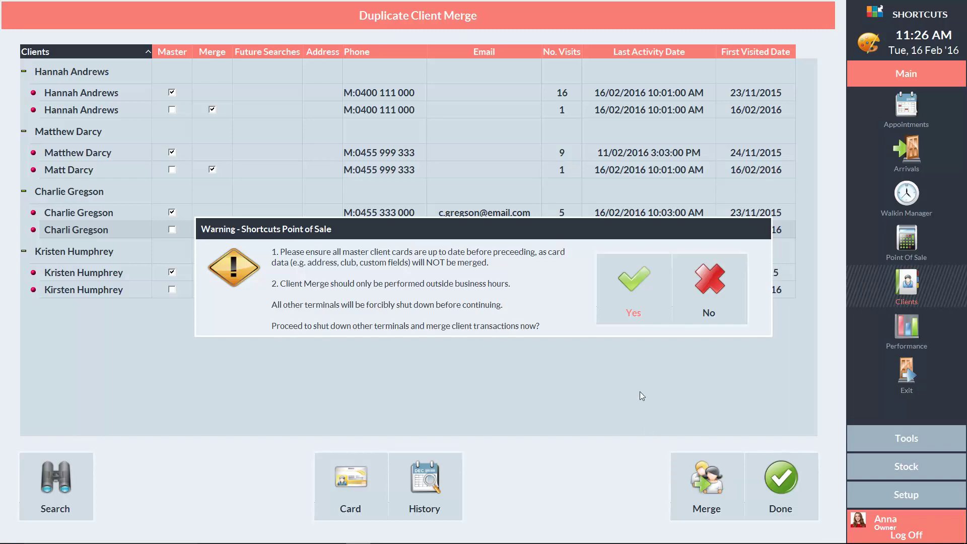
pyautogui.click(633, 281)
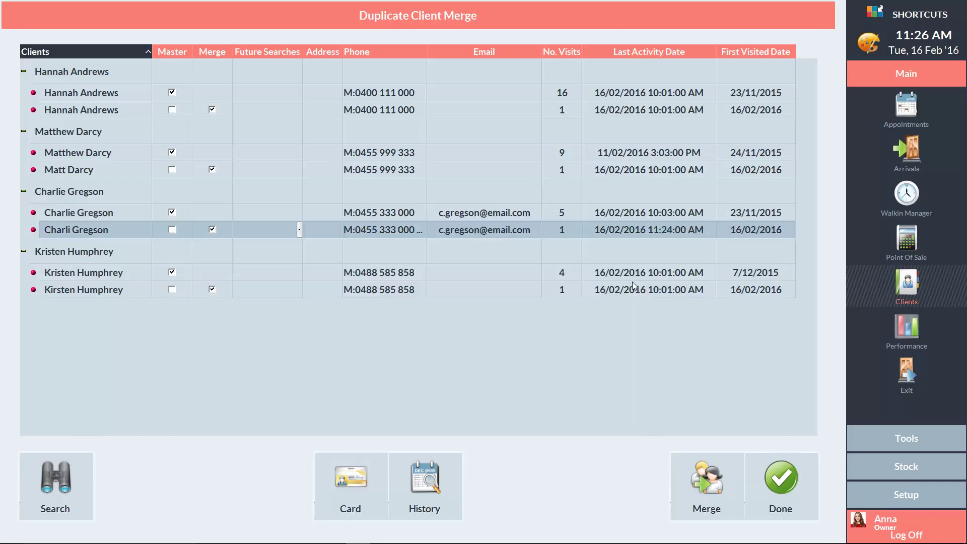